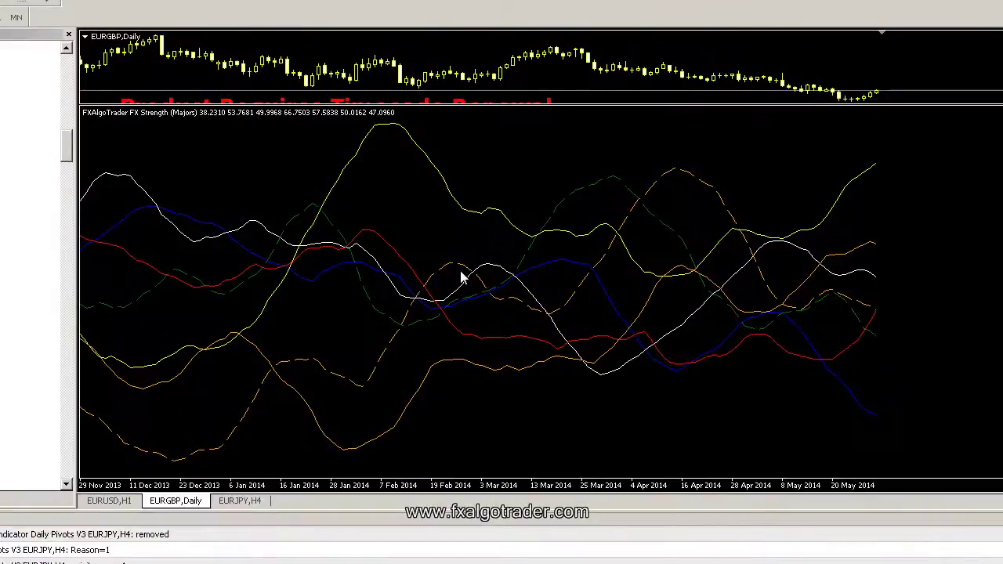
- Put the EURJPY chart on D1, zoom out twice, and hide the Navigator
mouse_move(542, 307)
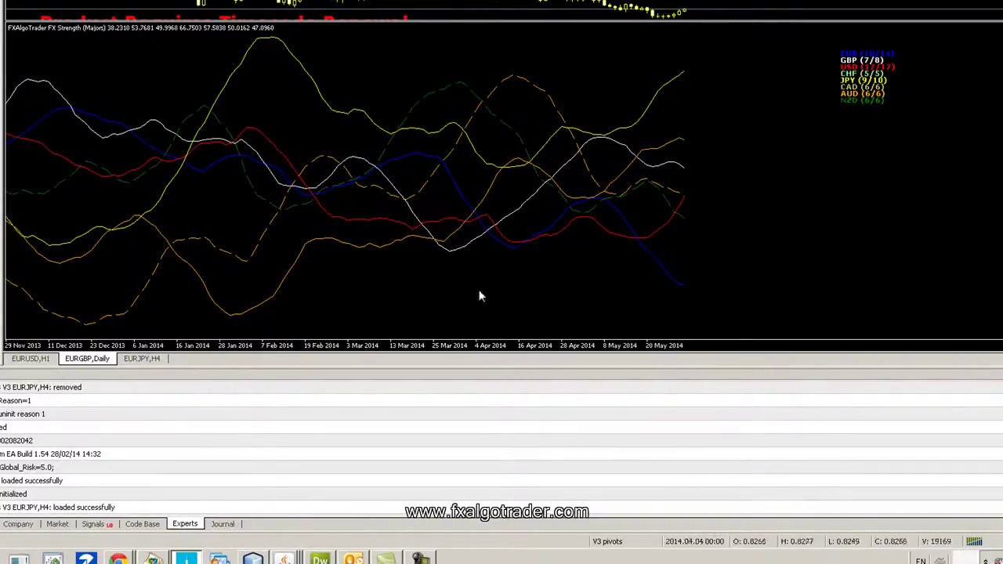
left_click(141, 468)
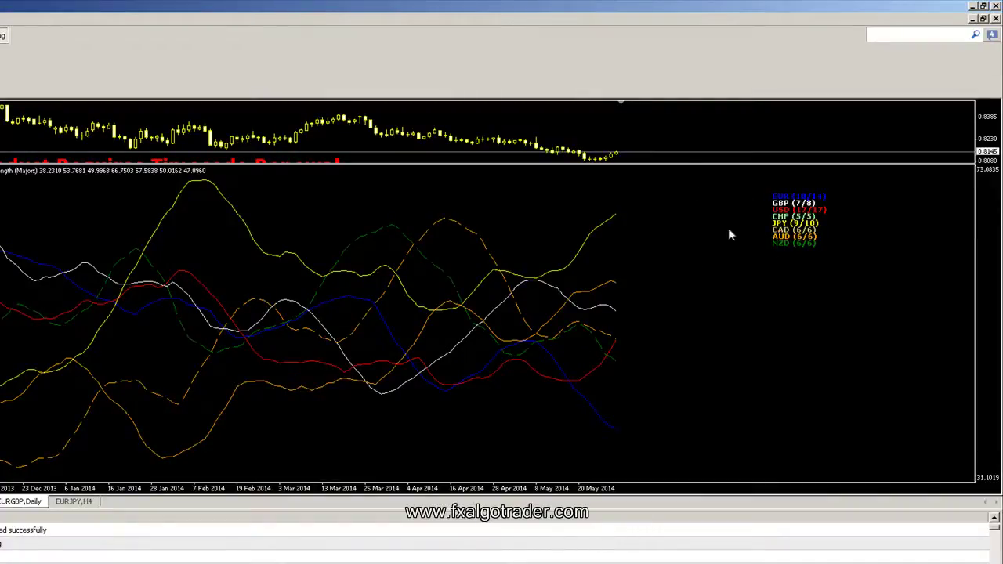
mouse_move(617, 213)
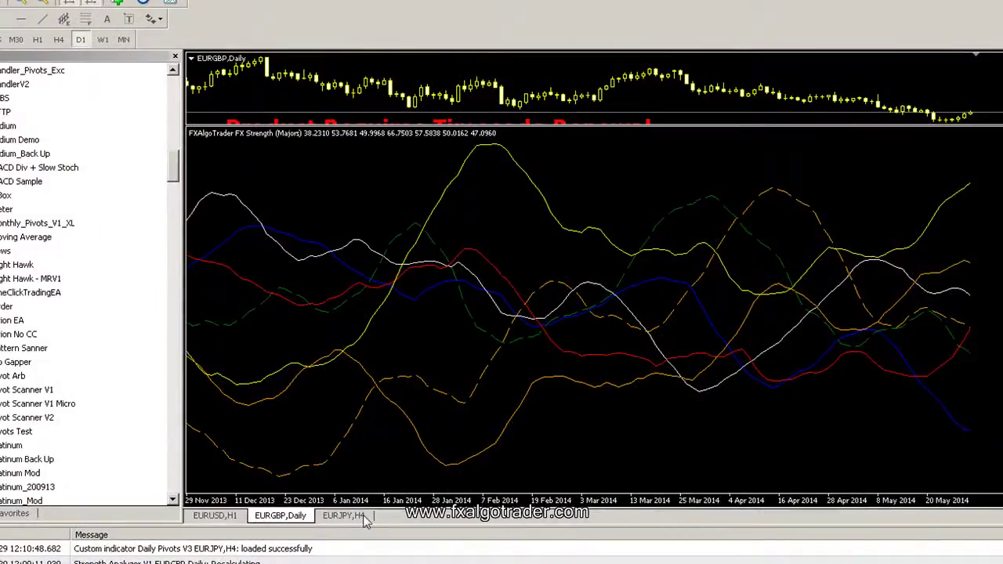
left_click(343, 515)
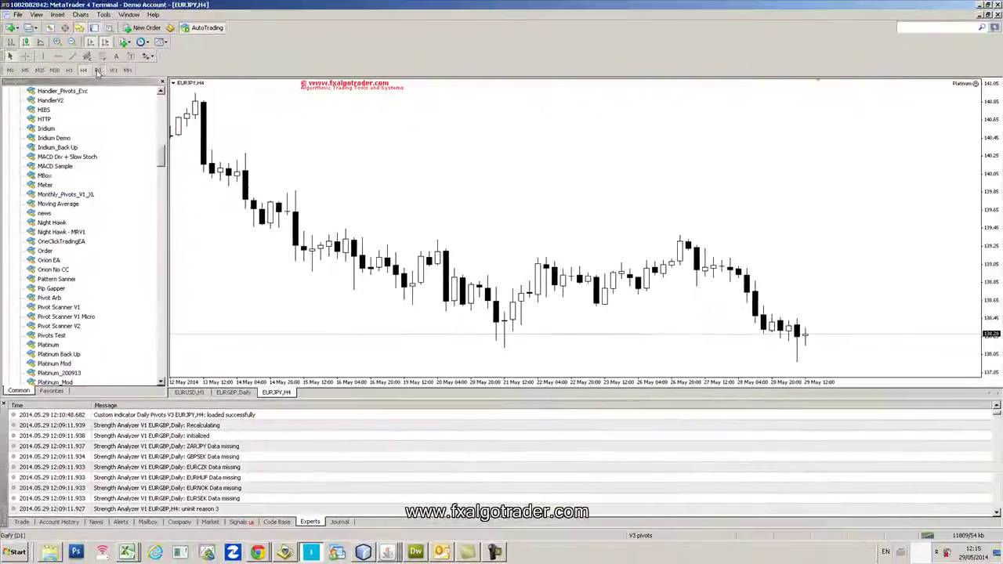
left_click(81, 40)
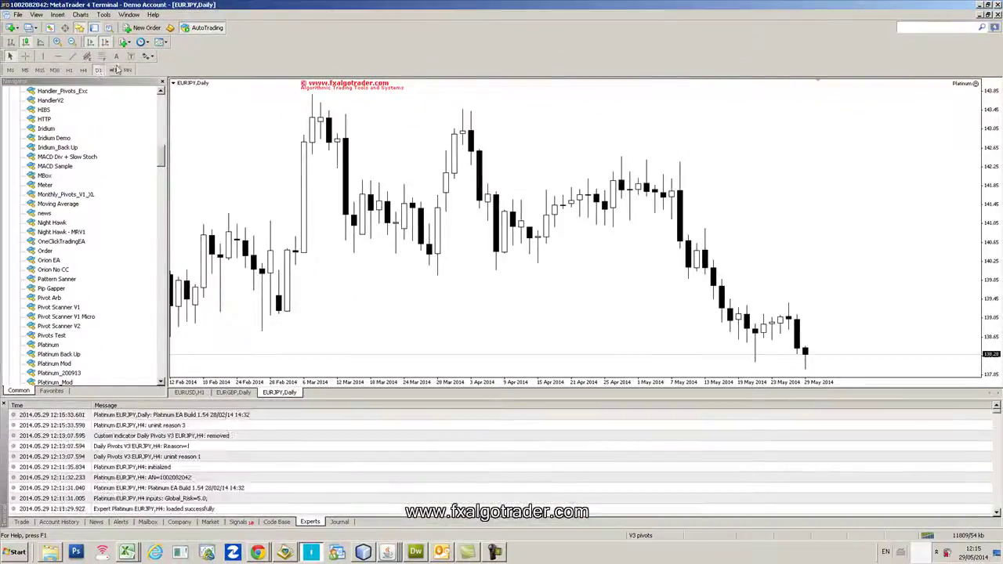
left_click(70, 43)
left_click(71, 44)
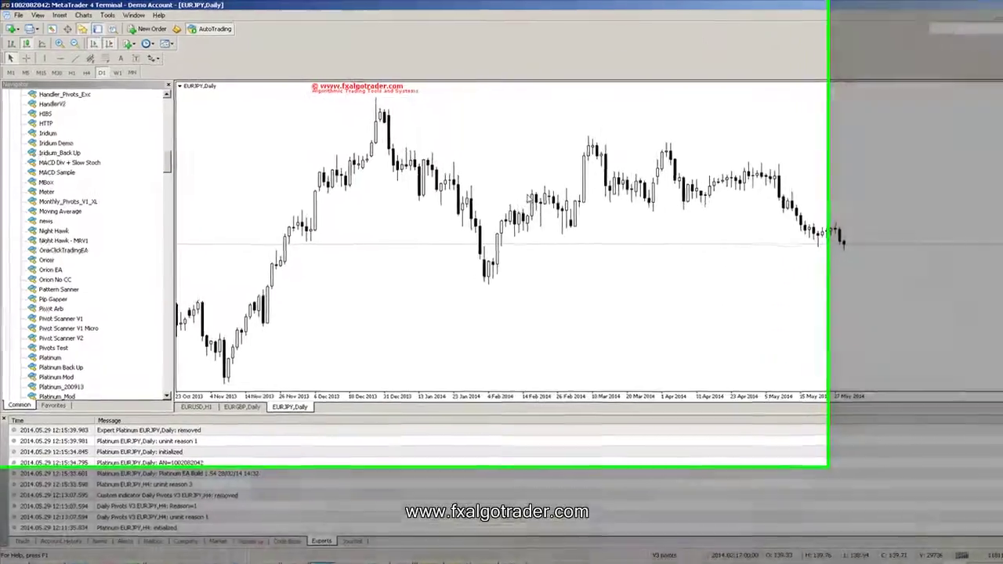
key("ctrl+n")
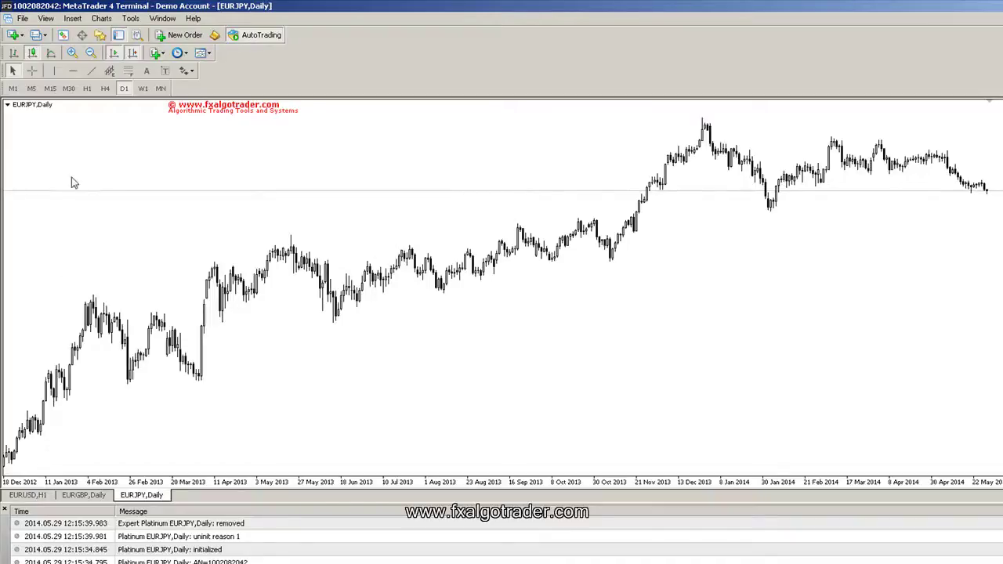
- Draw a trendline from the December 2012 low along the rising lows, then zoom in and out
left_click(91, 71)
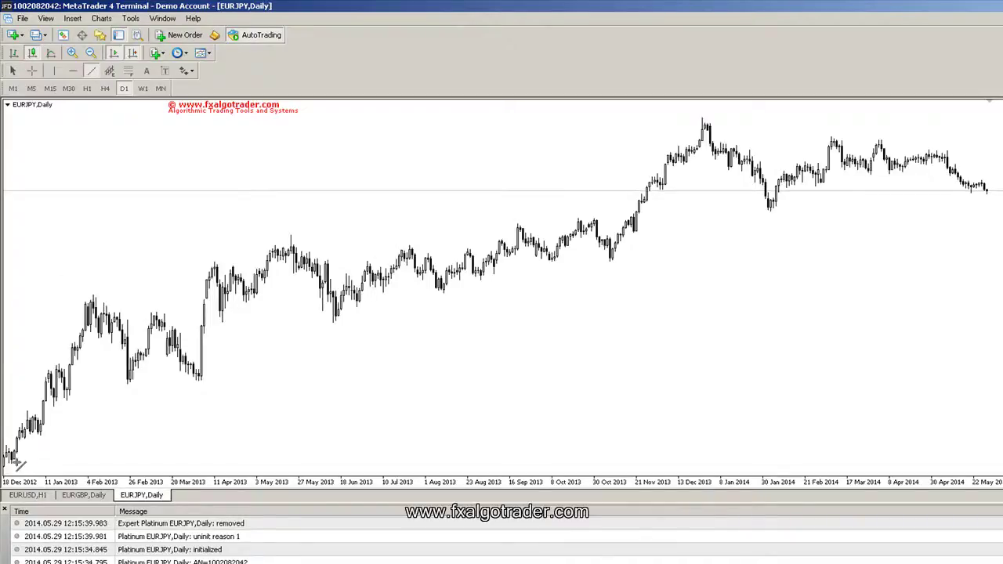
left_click_drag(17, 460, 769, 210)
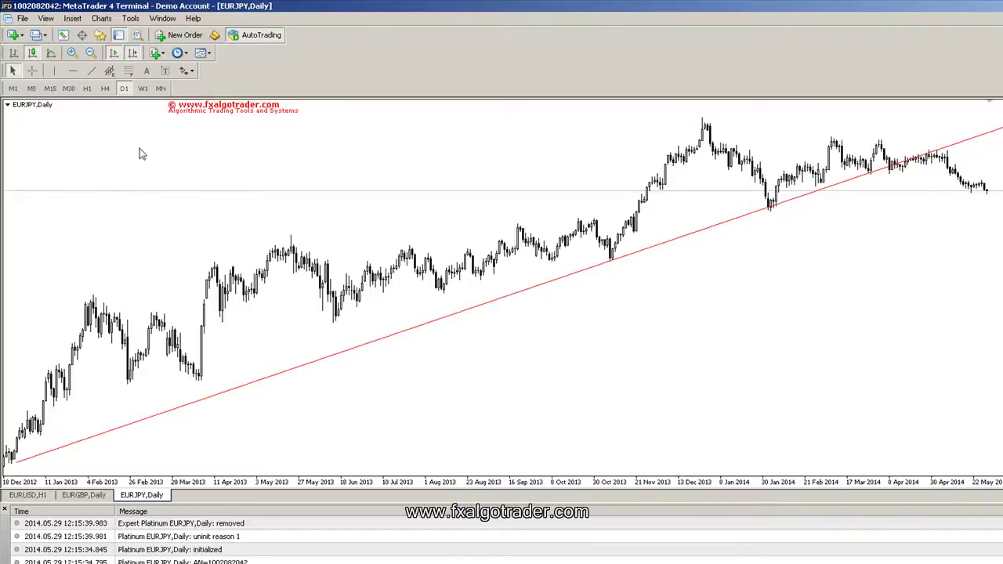
left_click(71, 53)
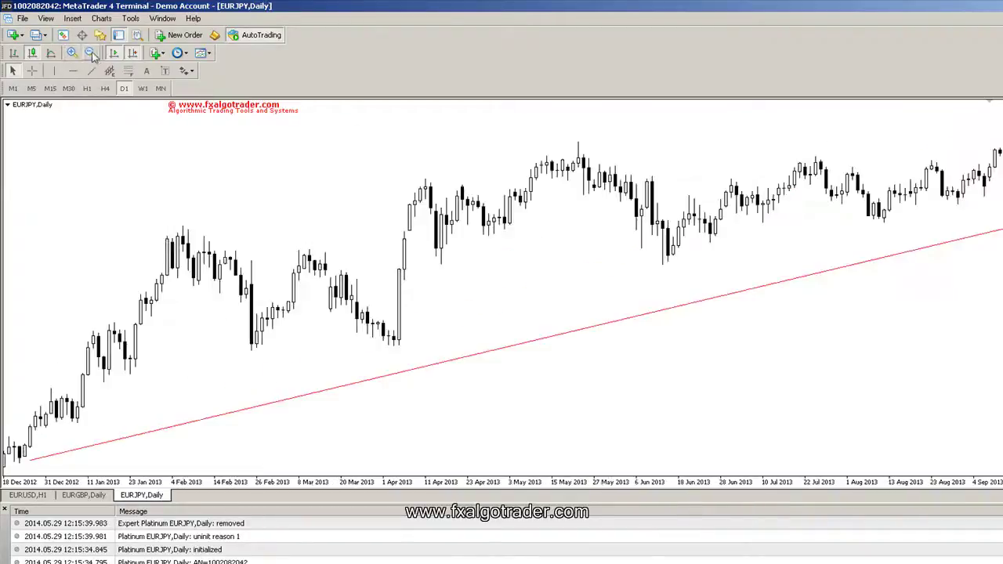
left_click(91, 53)
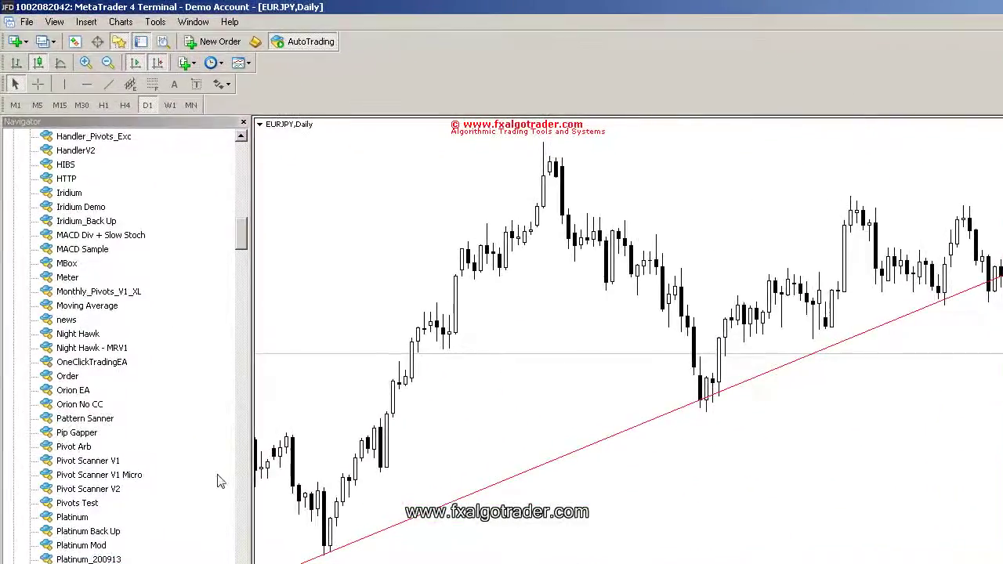
- Scroll the Navigator list and zoom in on the latest EURJPY bars and pivot levels
left_click(90, 420)
left_click_drag(247, 222, 244, 151)
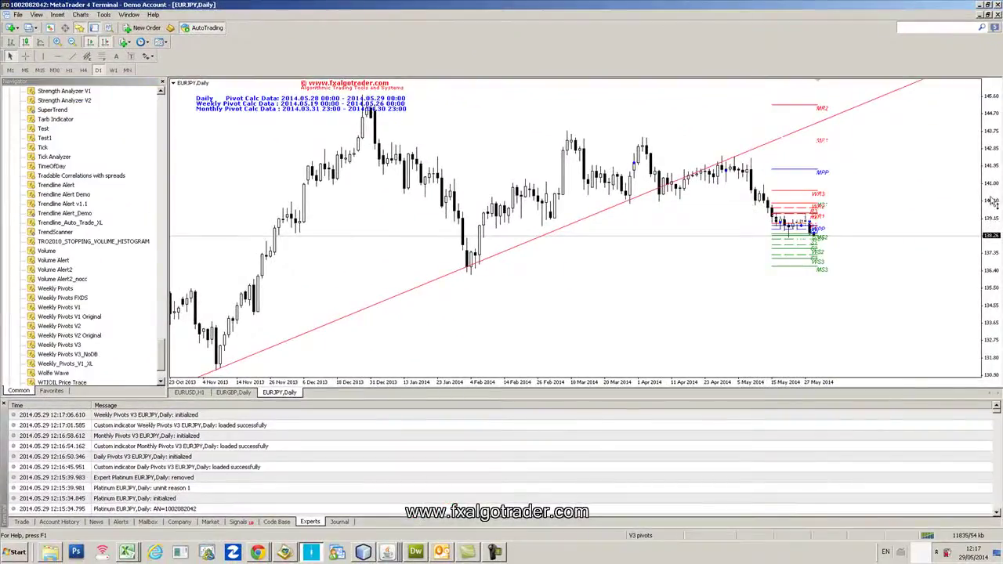
left_click(56, 43)
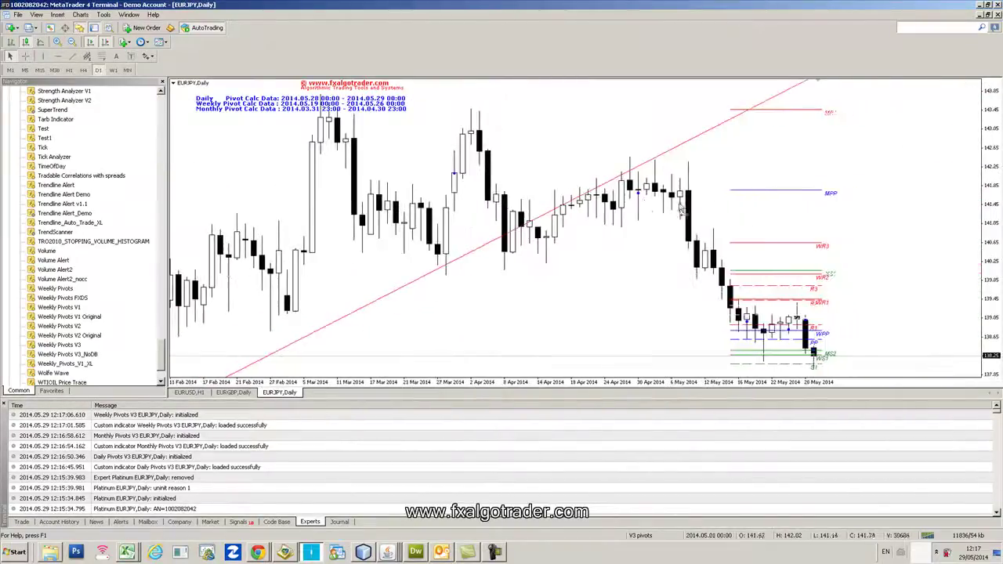
- Close the Terminal log, compress the EURJPY price scale, and switch to the EURGBP Daily chart
left_click(4, 405)
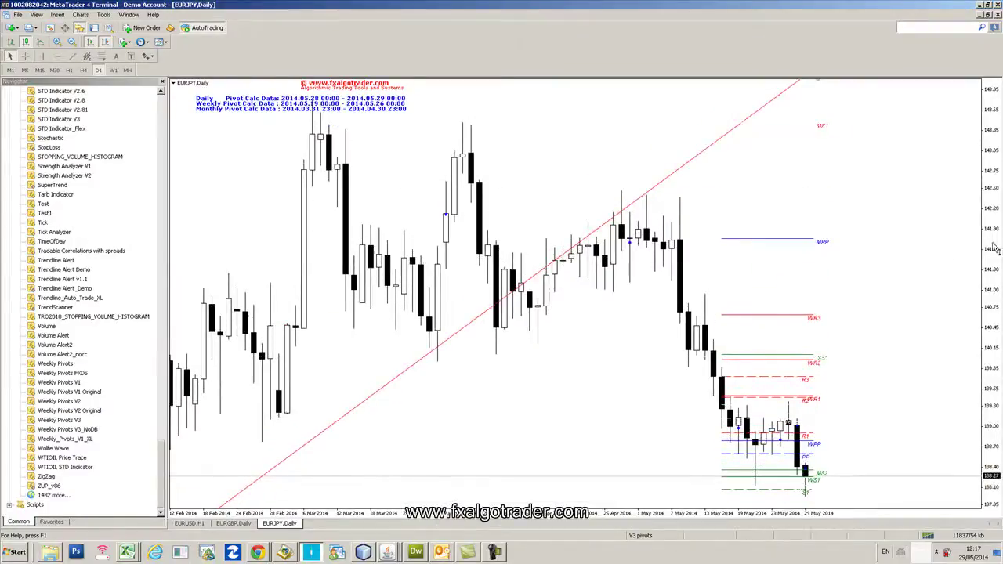
left_click_drag(991, 247, 992, 270)
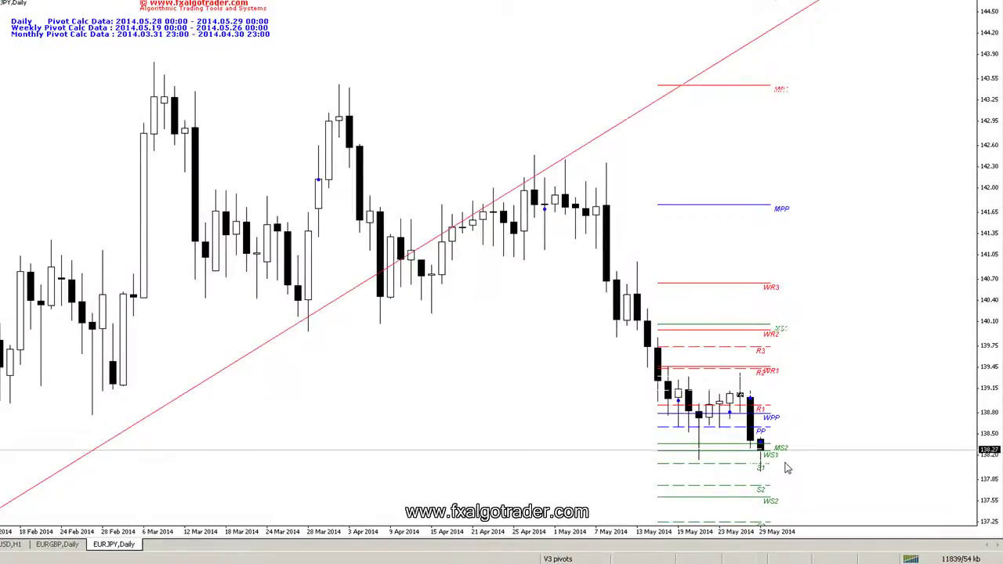
mouse_move(774, 468)
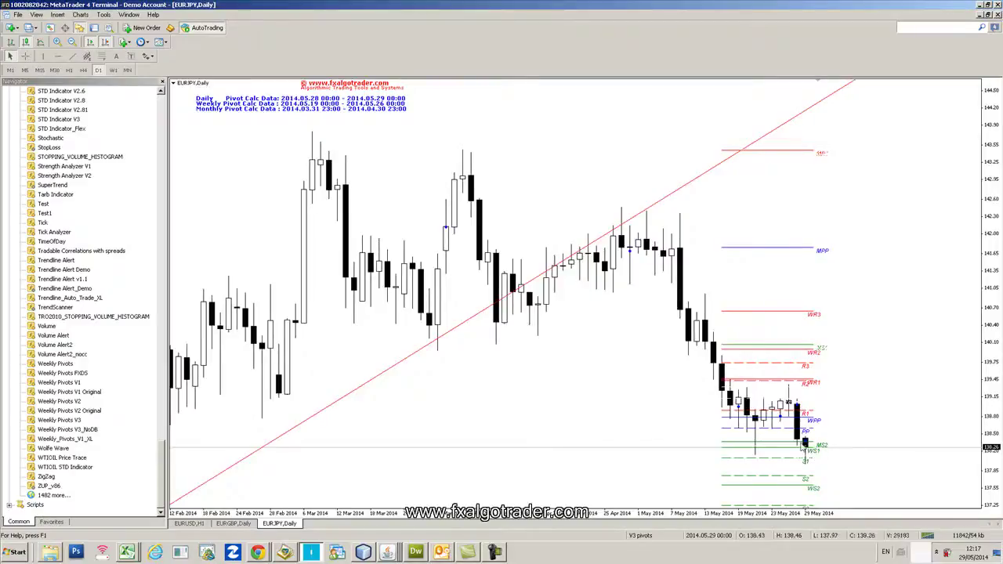
left_click(234, 523)
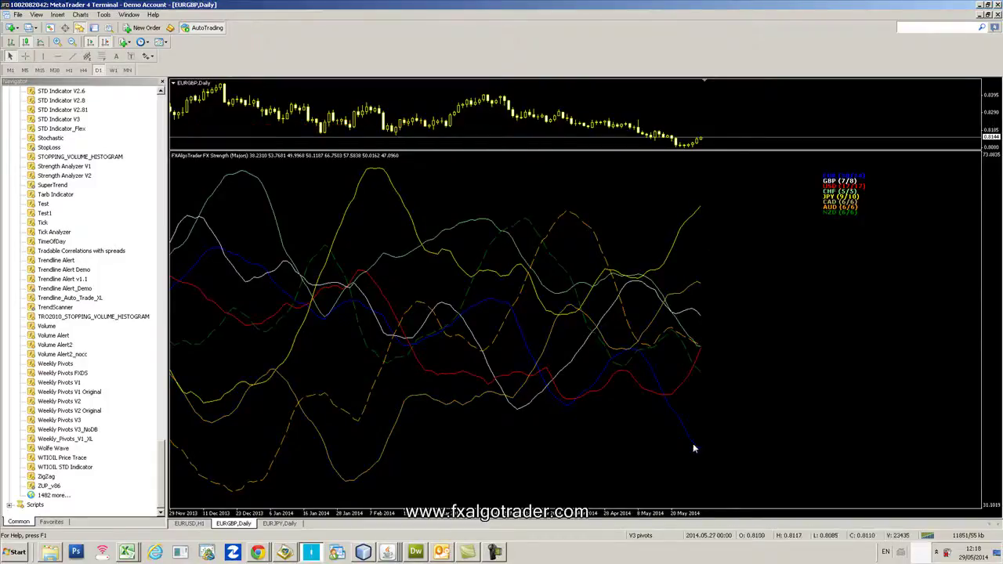
- Switch back to the EURJPY,Daily chart tab
mouse_move(698, 452)
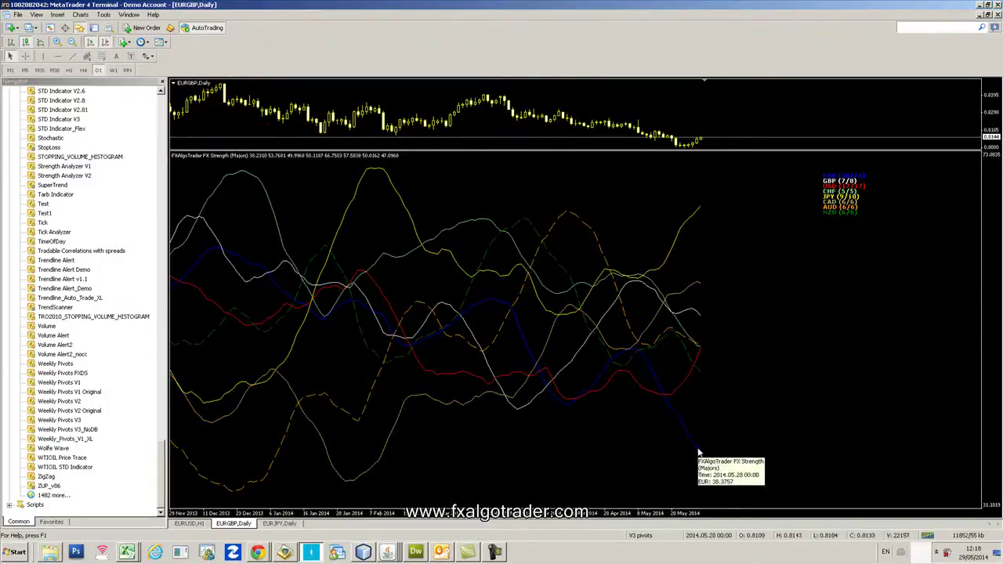
left_click(280, 523)
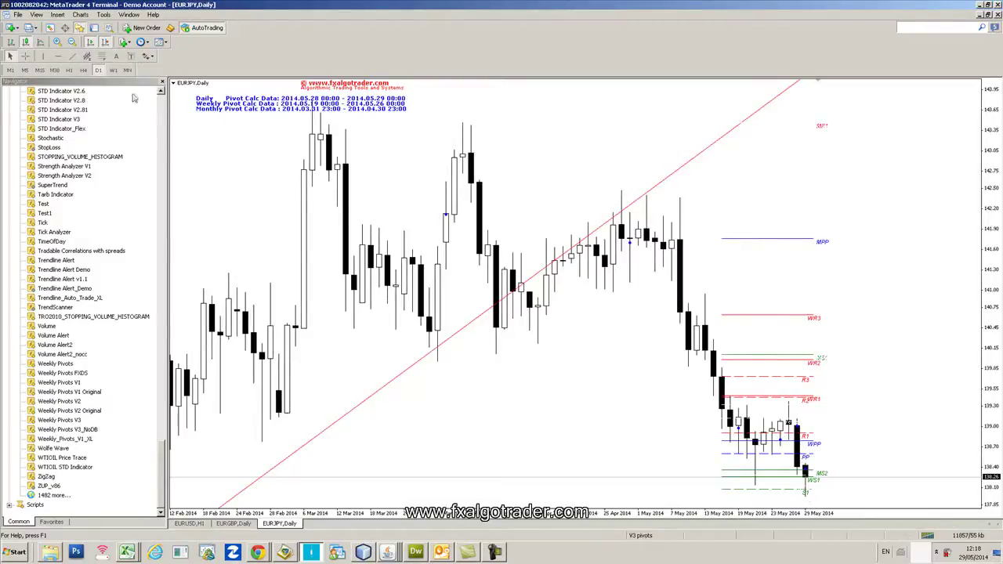
- Change the EURJPY chart to H4, then to H1
left_click(82, 69)
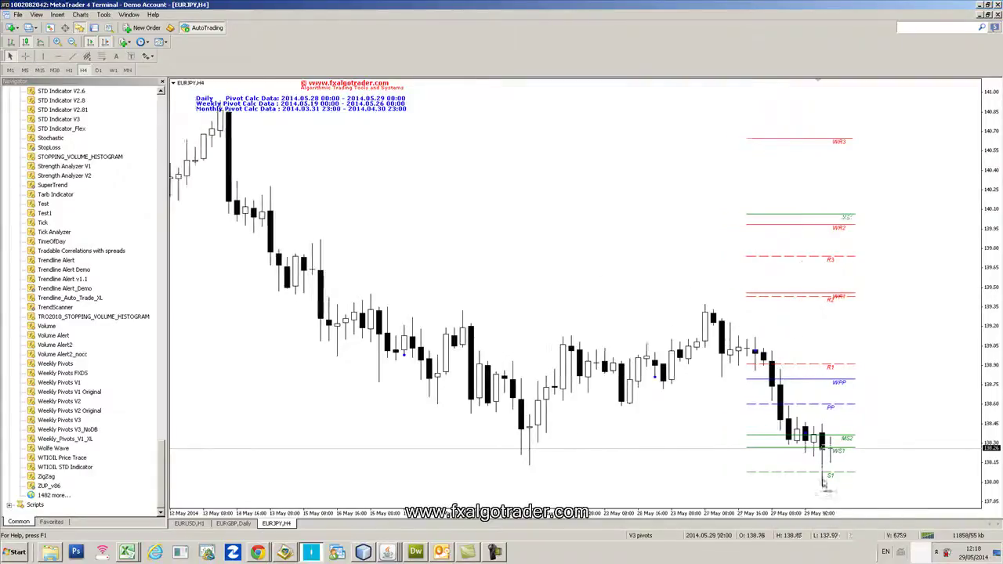
left_click(69, 70)
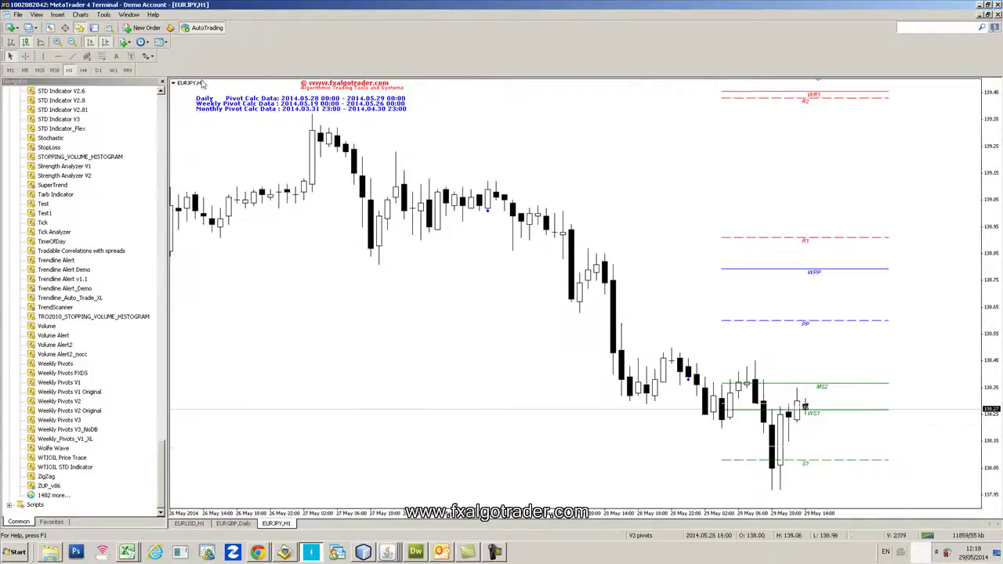
- Draw two descending trendlines over the EURJPY H1 highs, then switch to the EURGBP Daily chart
left_click(71, 57)
left_click_drag(487, 170, 875, 403)
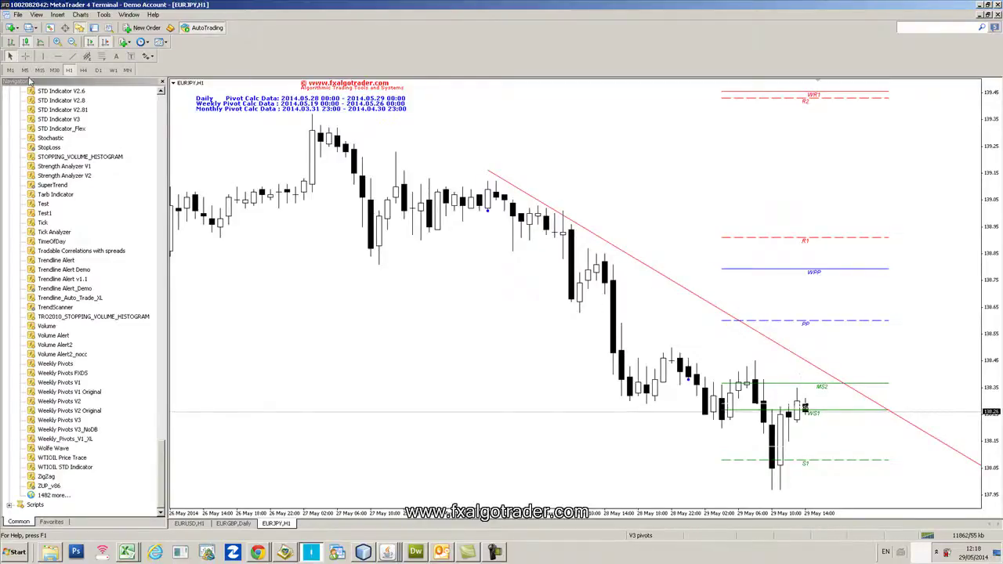
left_click(71, 56)
left_click_drag(561, 212, 857, 424)
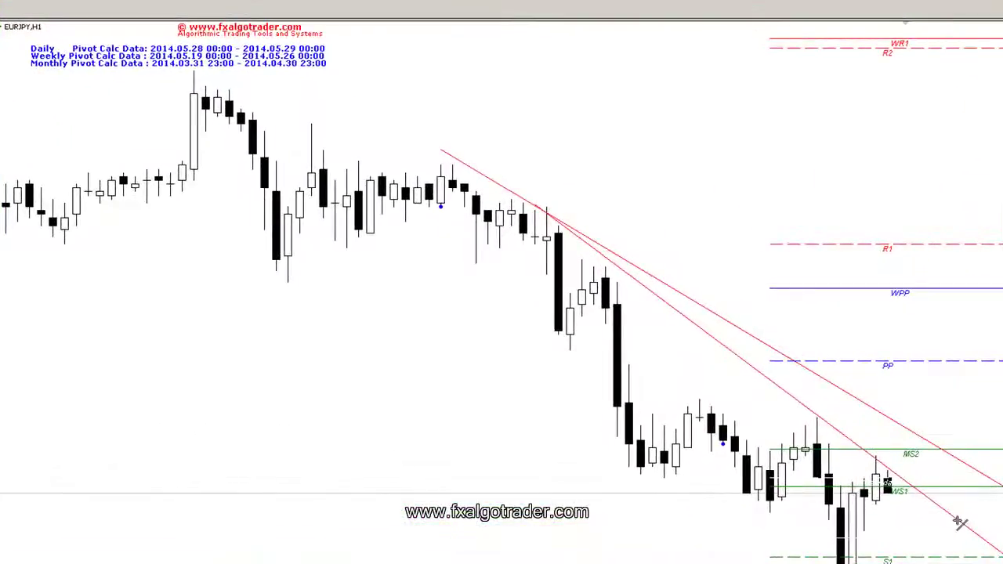
left_click_drag(959, 523, 959, 525)
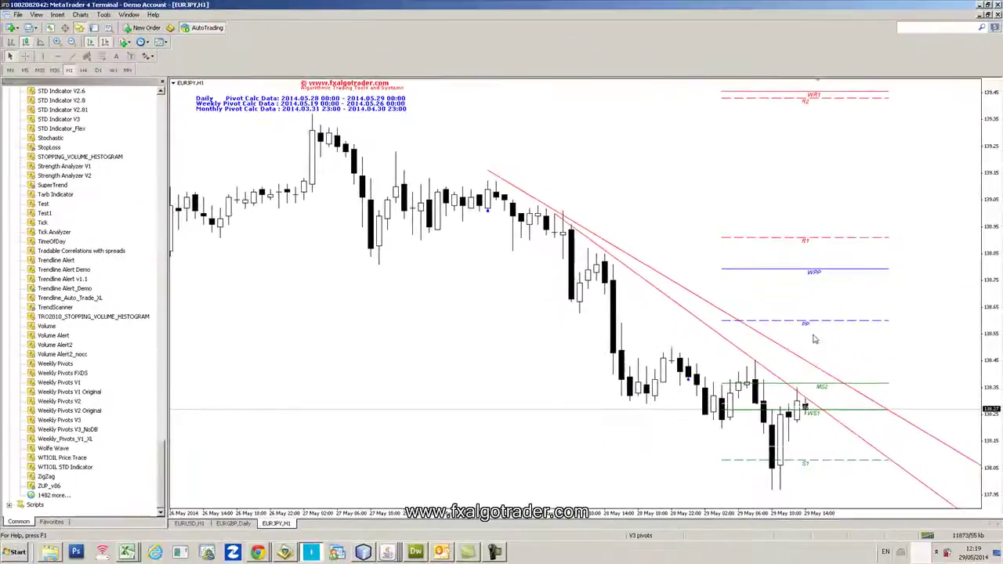
left_click(234, 523)
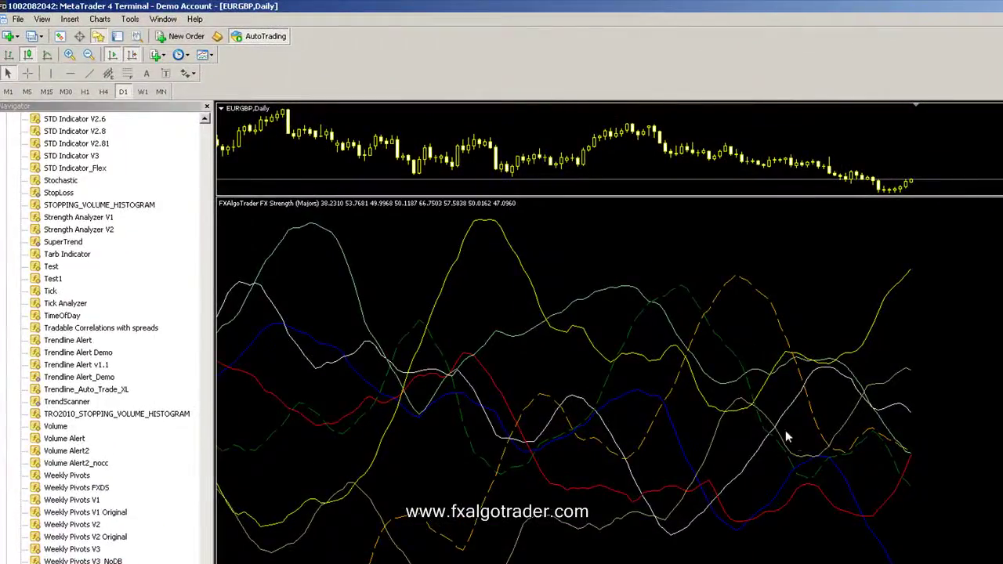
- Set the EURGBP strength chart to H4, then return to the EURJPY,H1 chart
left_click(103, 93)
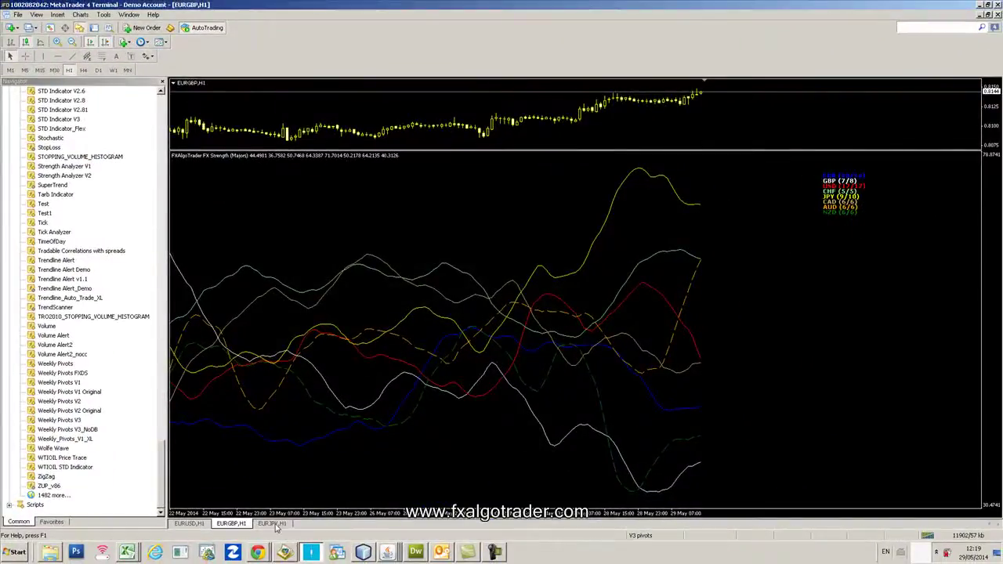
left_click(274, 524)
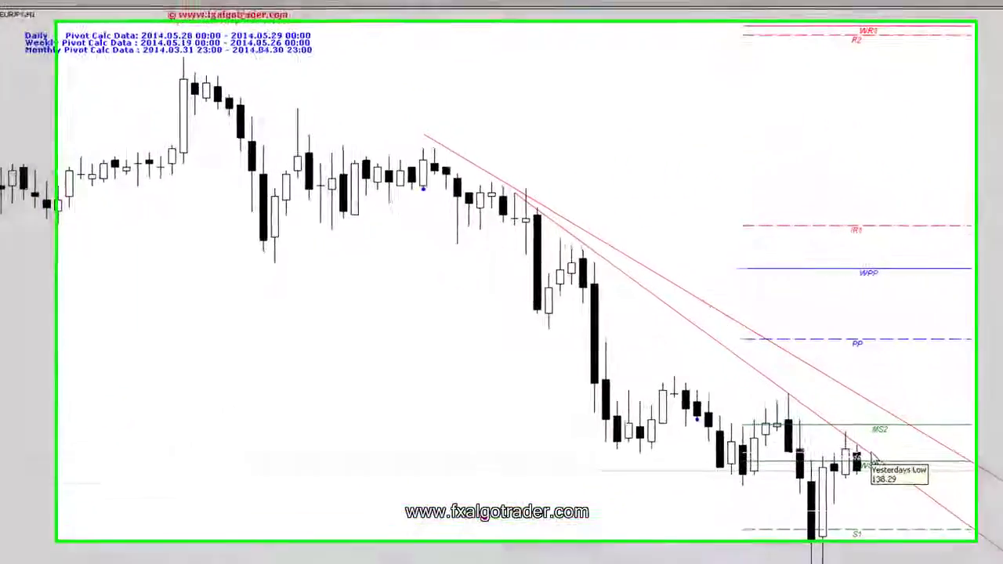
- Raise the lower downtrend line's end point to change its angle, and delete the upper line
double_click(932, 492)
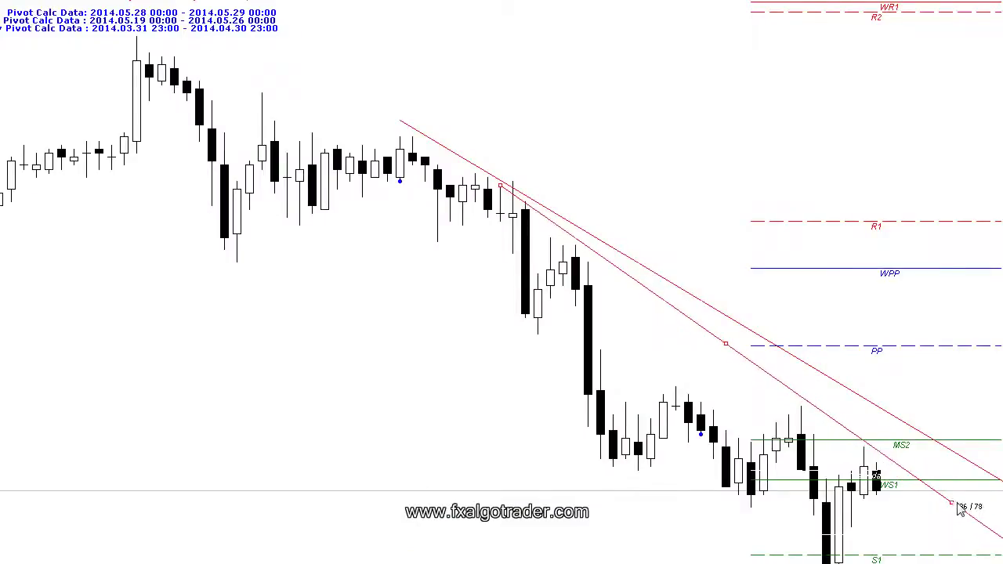
left_click_drag(960, 508, 950, 484)
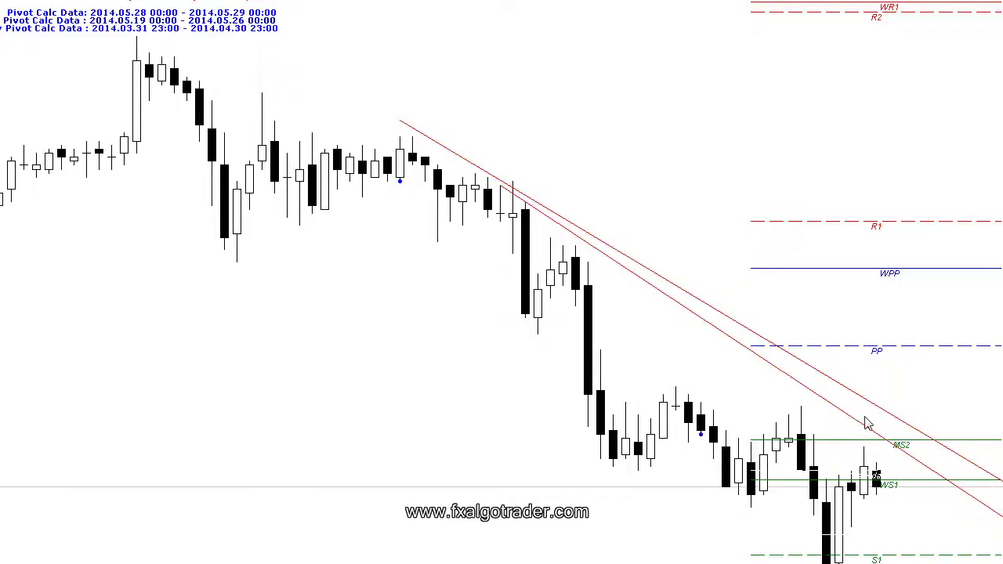
double_click(875, 405)
key("Delete")
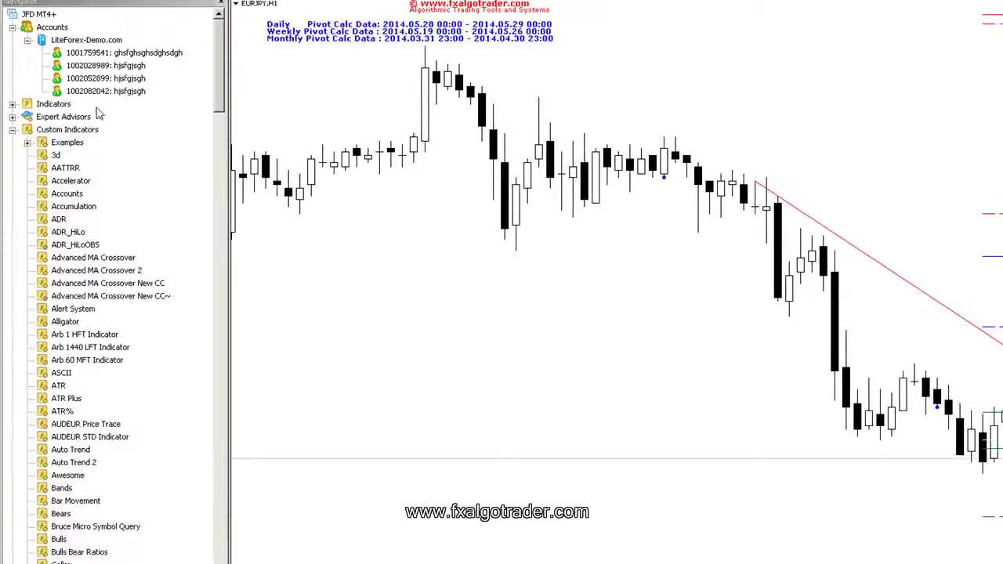
- Drag the Platinum expert advisor from Expert Advisors onto EURJPY H1, allowing live trading
left_click(12, 130)
left_click(12, 117)
left_click(86, 196)
scroll(87, 203, "down", 11)
scroll(86, 205, "down", 6)
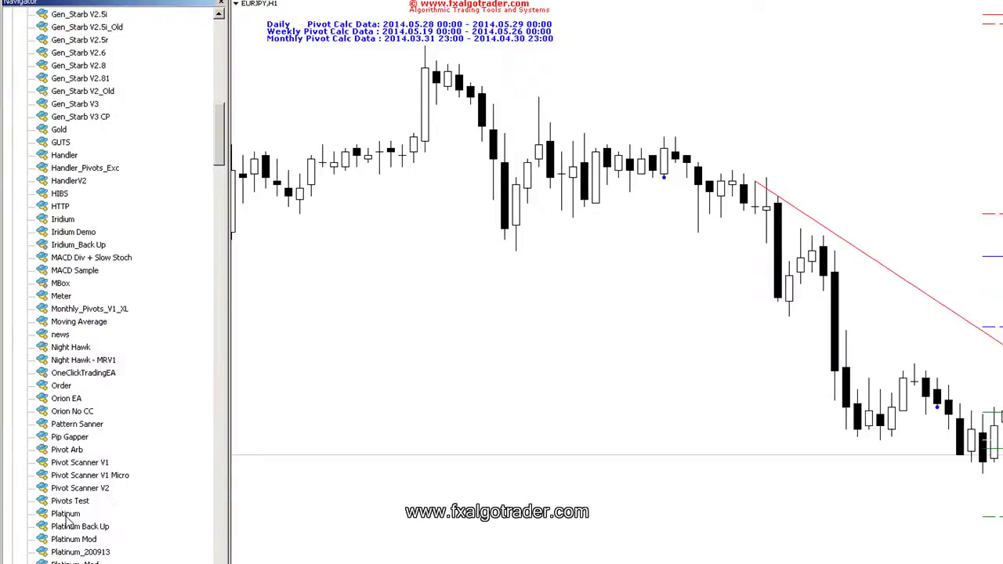
left_click_drag(67, 519, 423, 353)
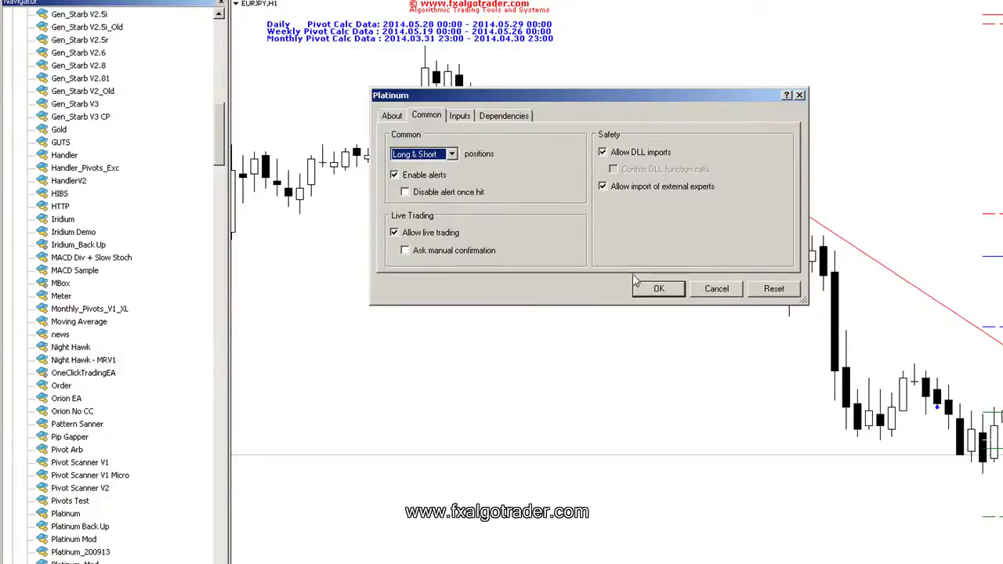
left_click(658, 287)
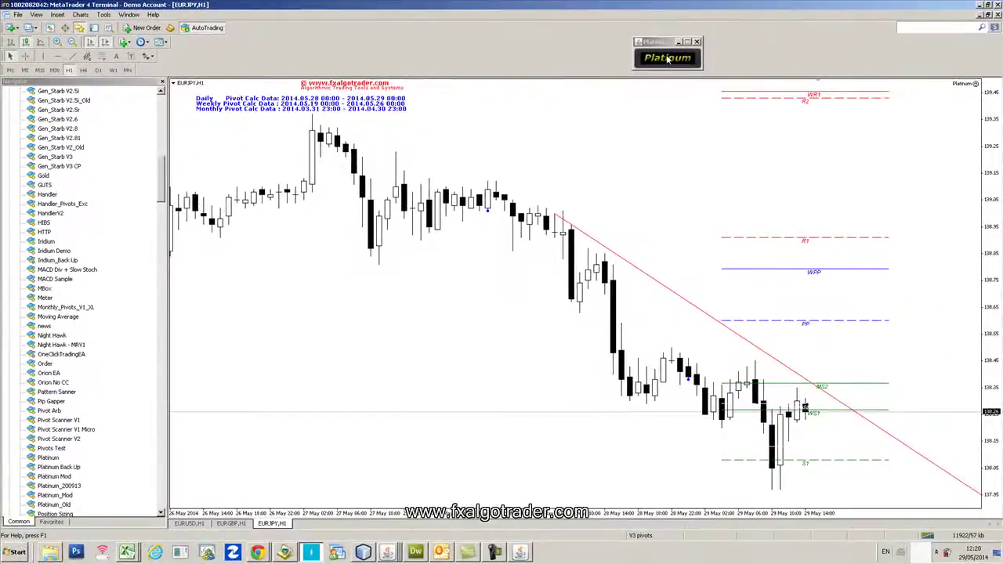
- Scan the chart in Platinum Trendline Control, select Trendline 6039 [EURJPY] and dismiss the alert
left_click(667, 58)
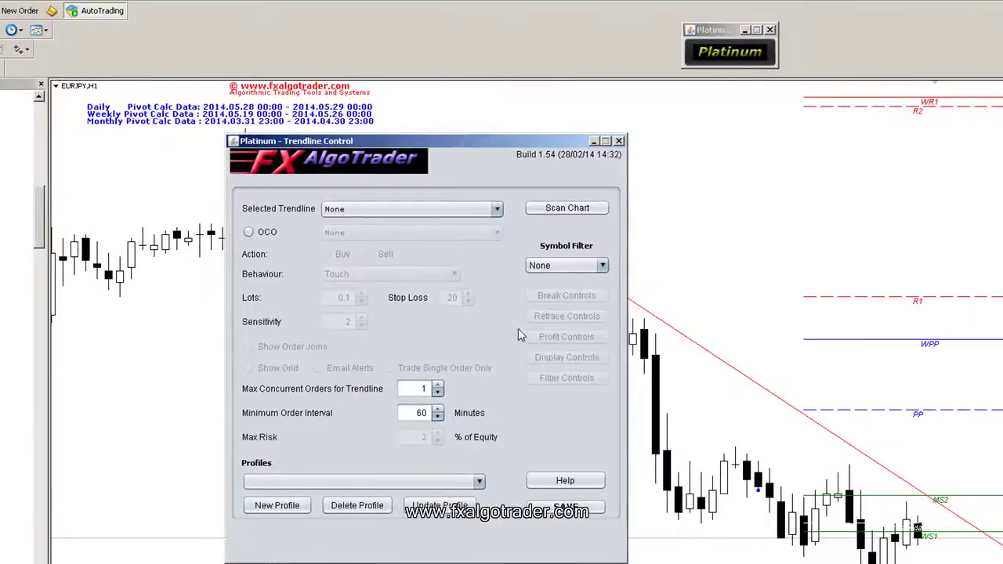
left_click(547, 208)
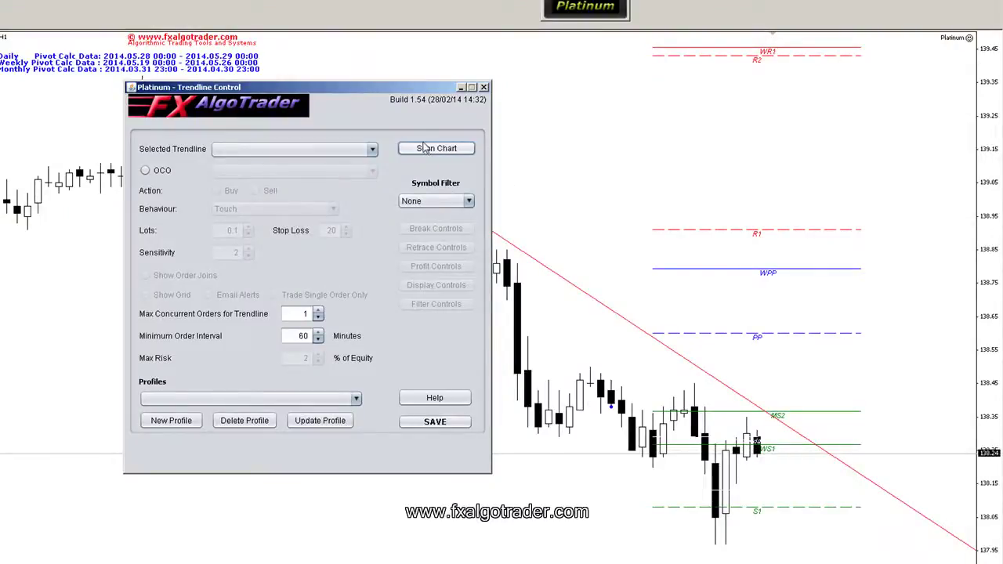
left_click(330, 150)
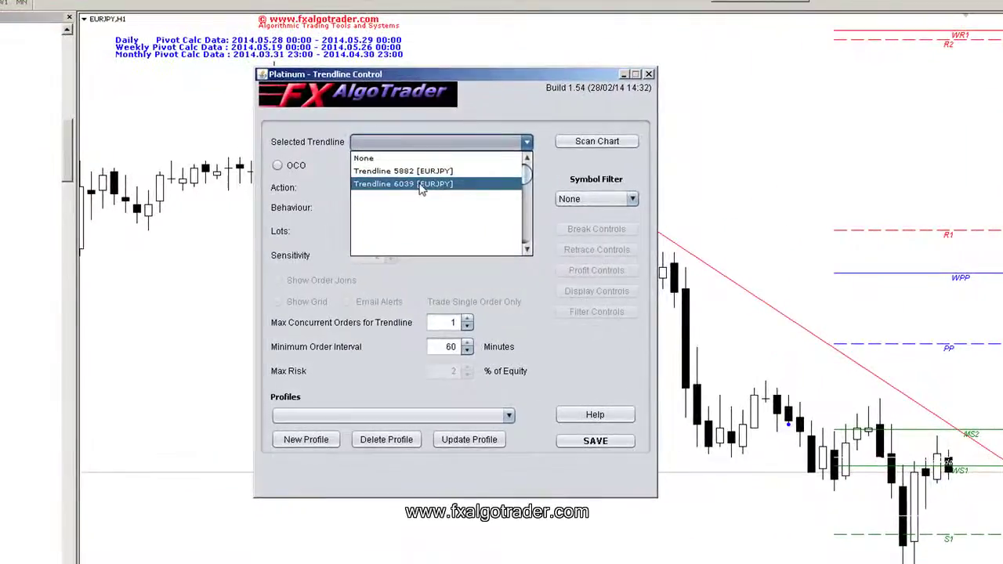
left_click(420, 185)
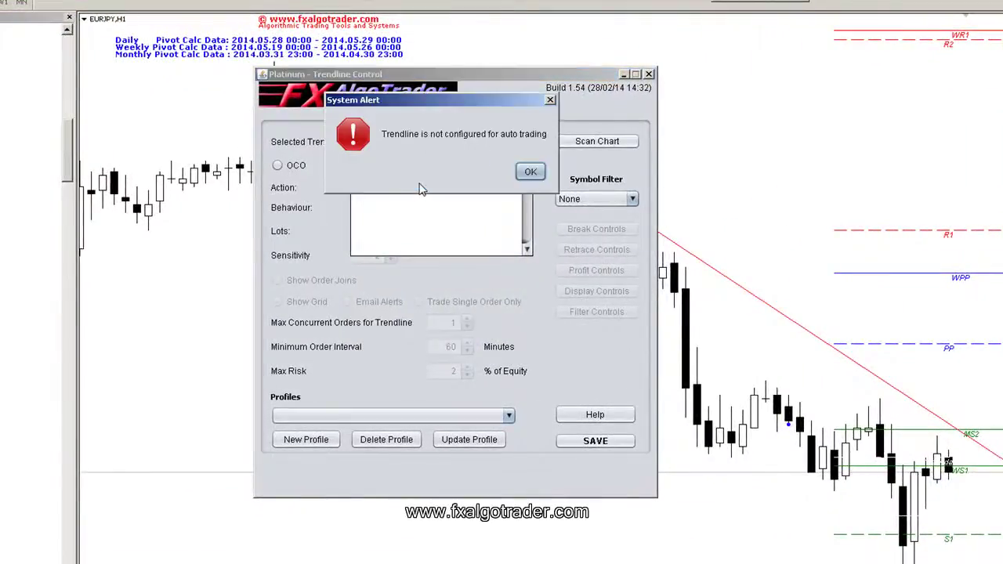
left_click(531, 172)
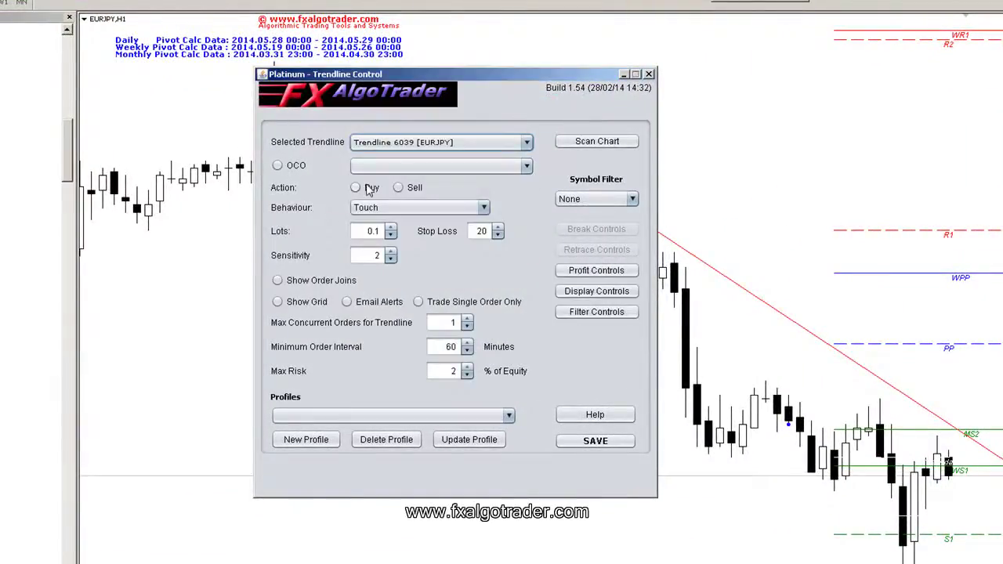
- Set trendline 6039 to Buy with Break(Close in defined range) behaviour
left_click(362, 190)
left_click(379, 208)
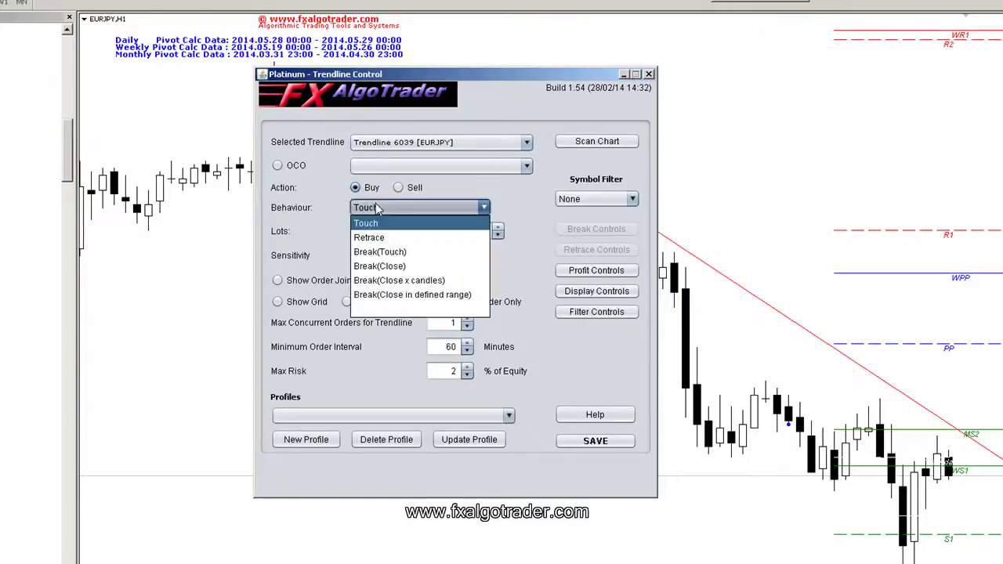
left_click(419, 297)
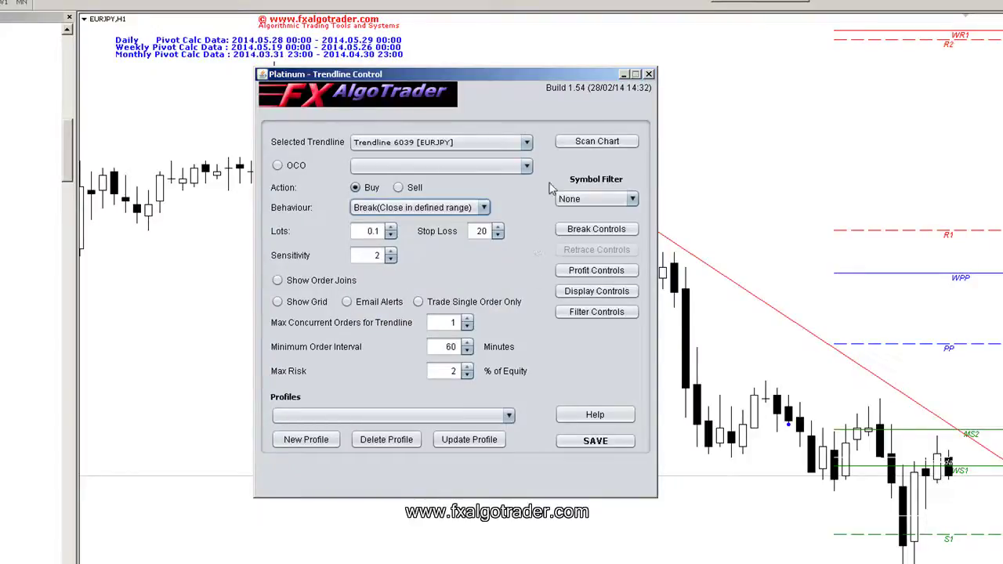
- Set the Break Controls pip range minimum to 5 (max 10), then select Show Grid
left_click(576, 229)
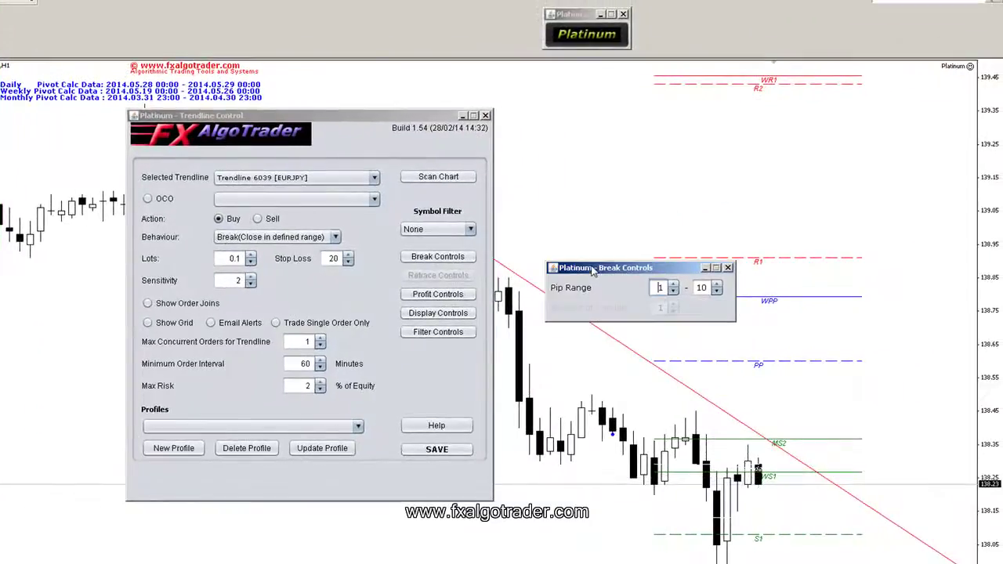
double_click(615, 290)
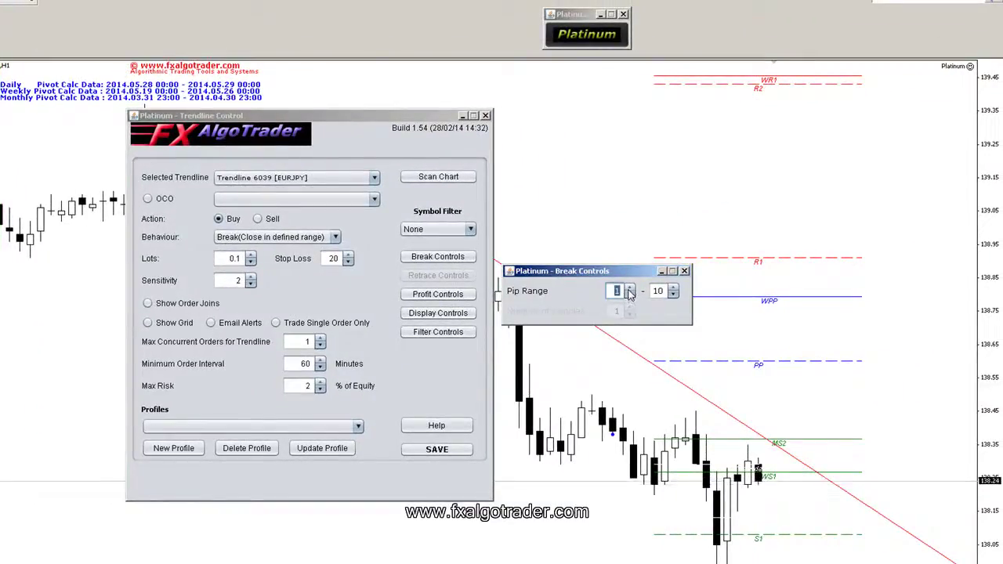
type("5")
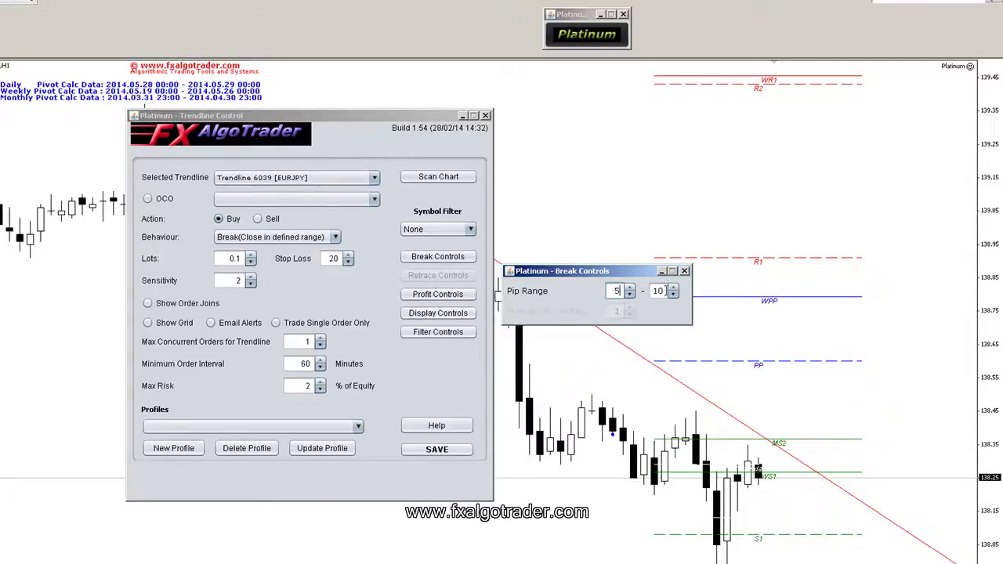
left_click(666, 291)
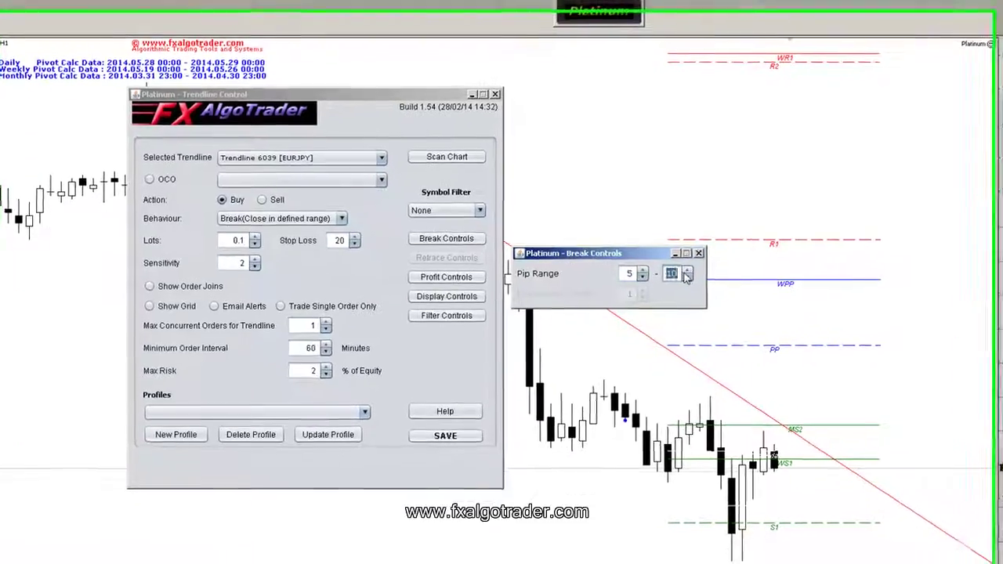
left_click(684, 270)
left_click(147, 322)
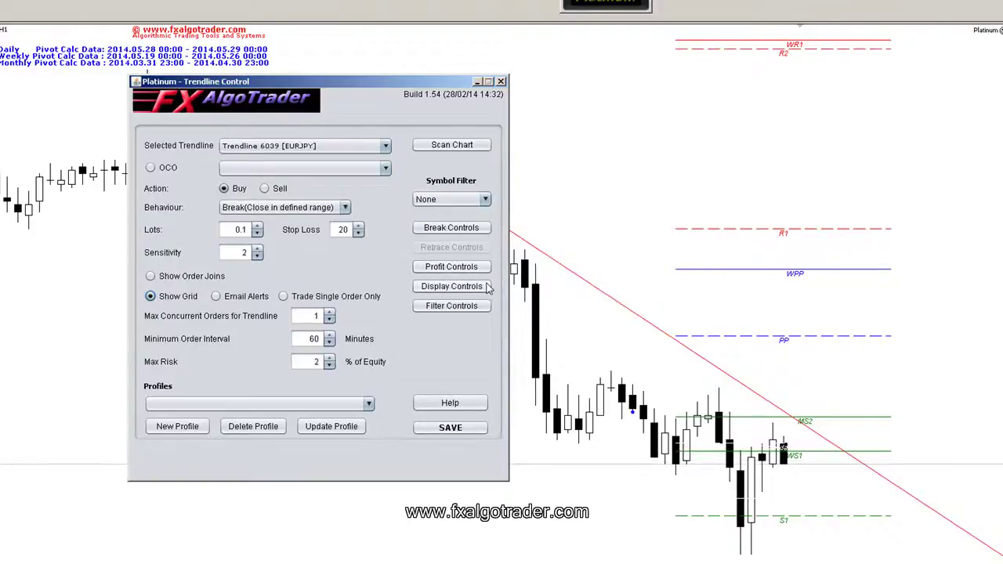
- Enter 40 for TP #1 Pips, enable Show TP/SL Grid Data, and save trendline 6039
left_click(452, 267)
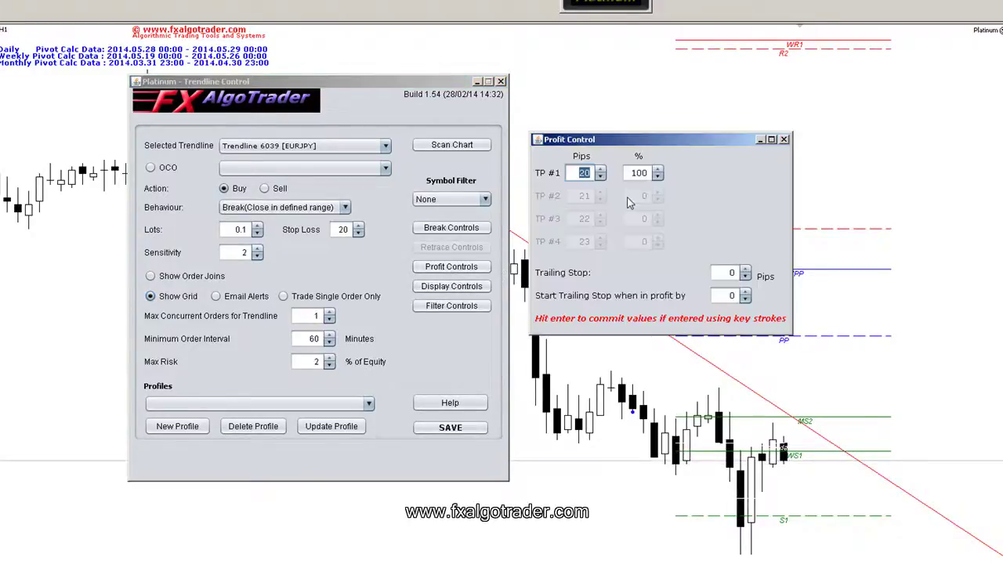
type("40")
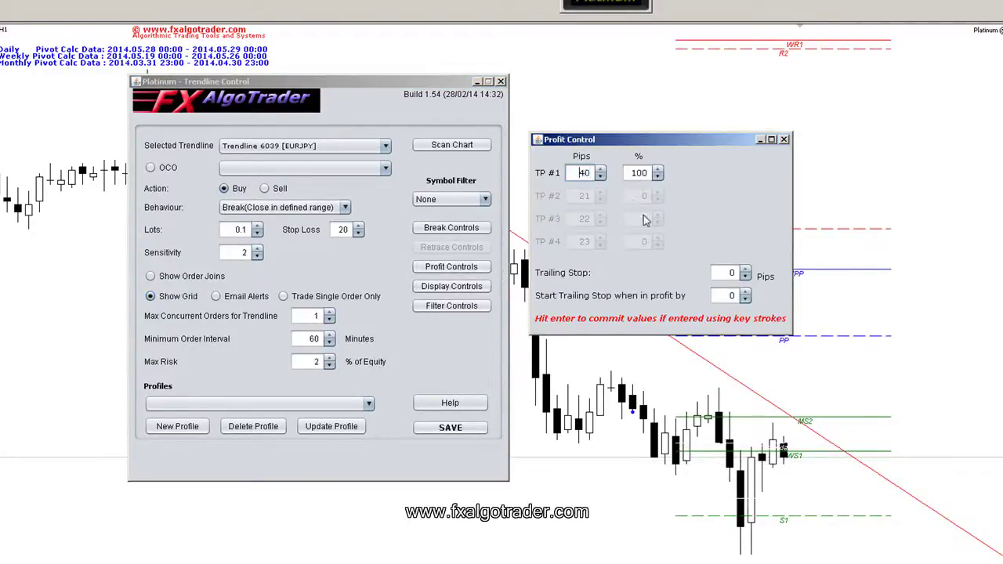
left_click(439, 286)
left_click(561, 199)
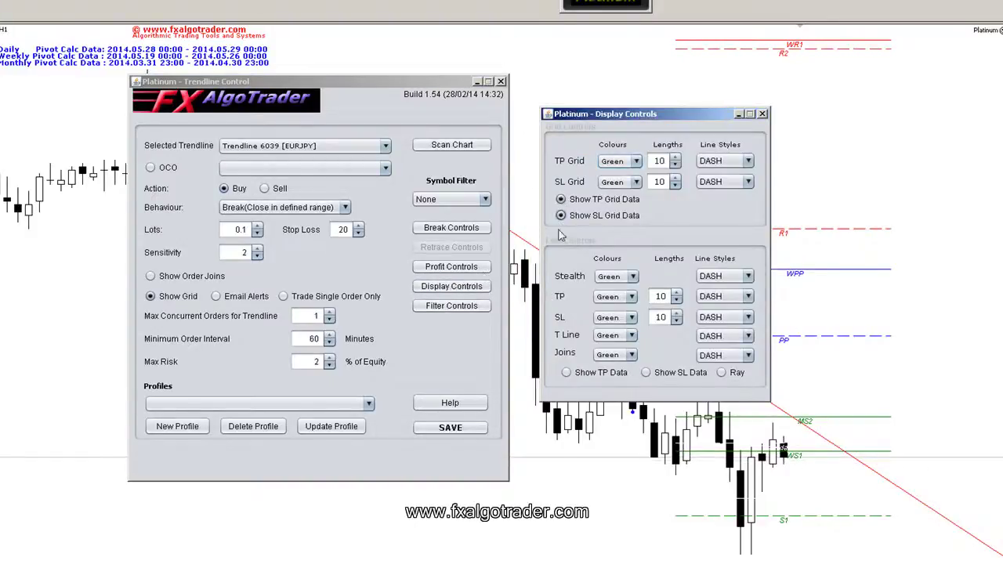
left_click(450, 427)
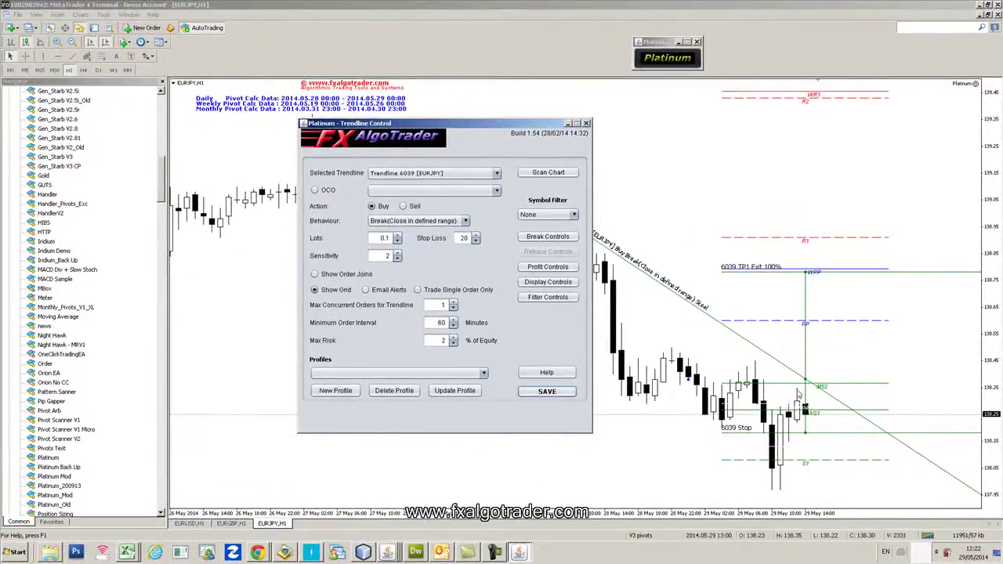
left_click(23, 56)
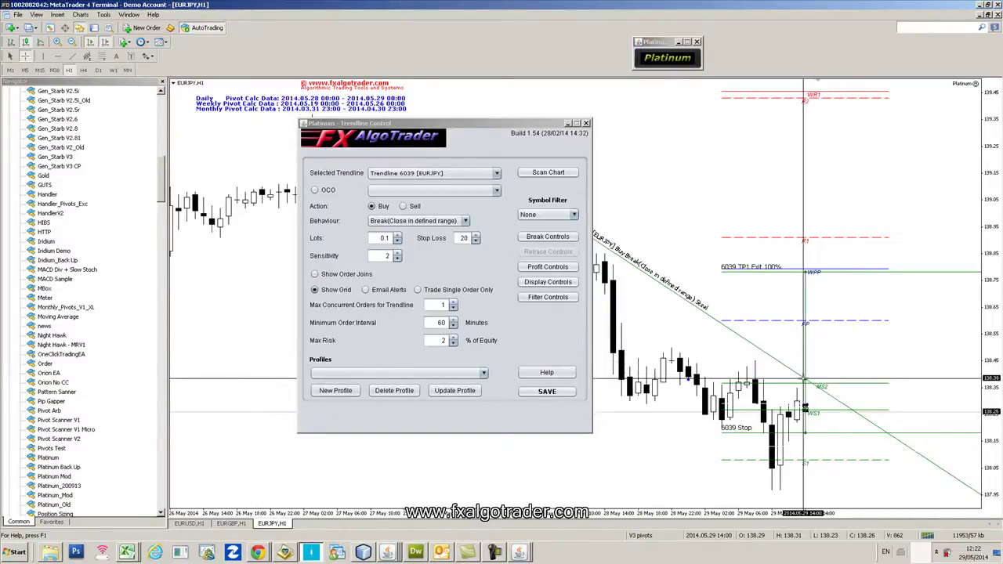
left_click_drag(805, 356, 804, 334)
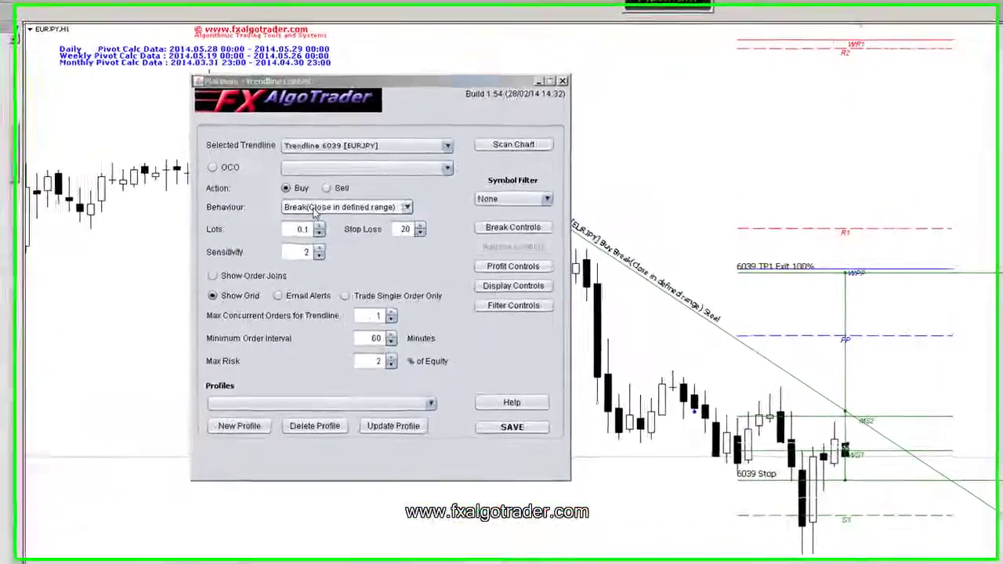
- Save trendline 6039 with Break(Close) behaviour, close the Platinum windows, and go to EURGBP H1
left_click(394, 221)
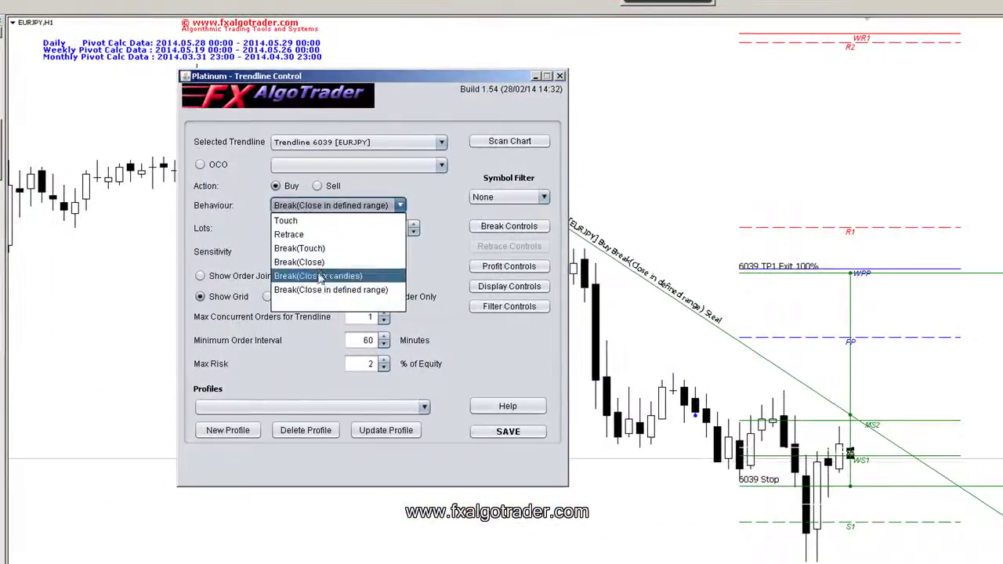
left_click(319, 263)
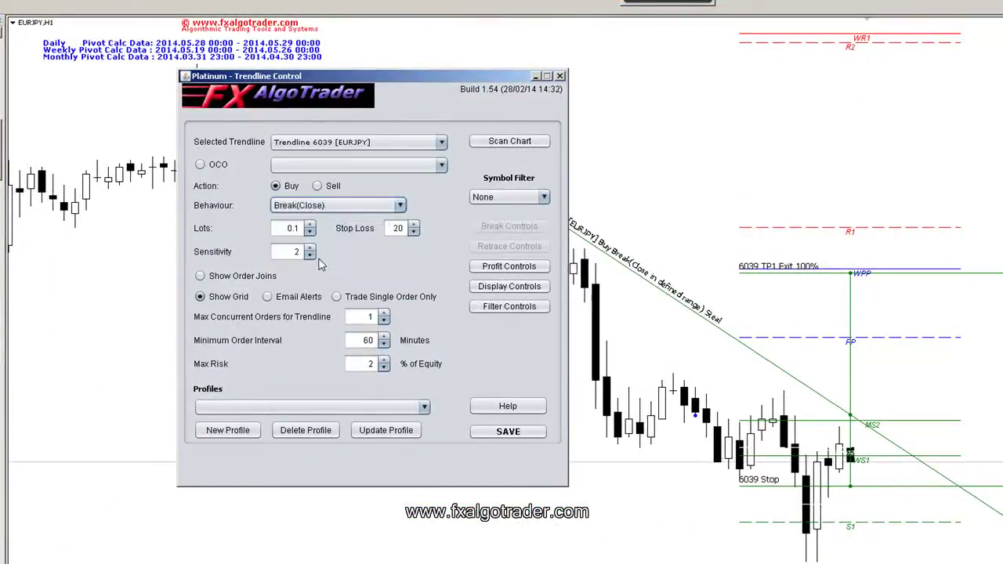
left_click(509, 432)
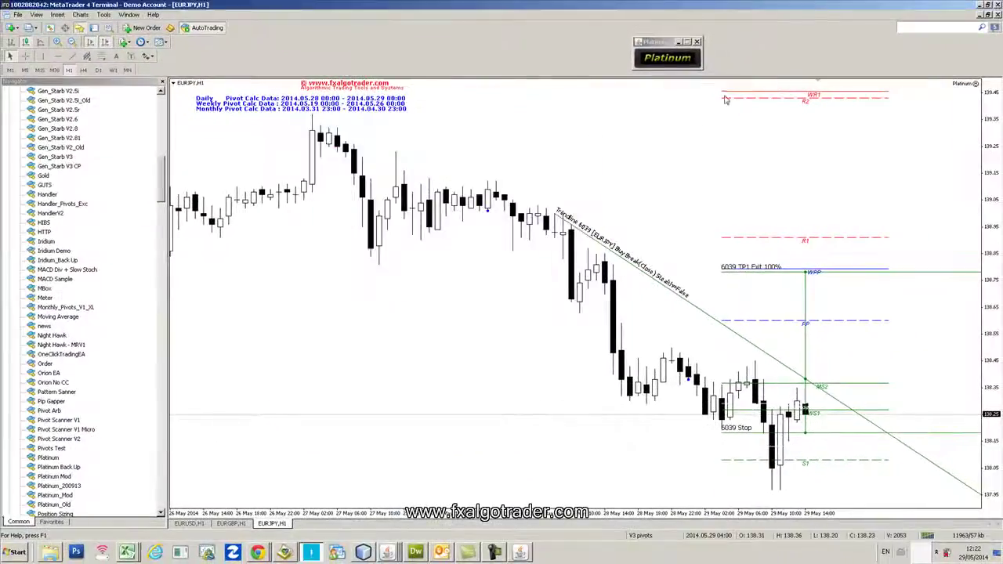
left_click(696, 42)
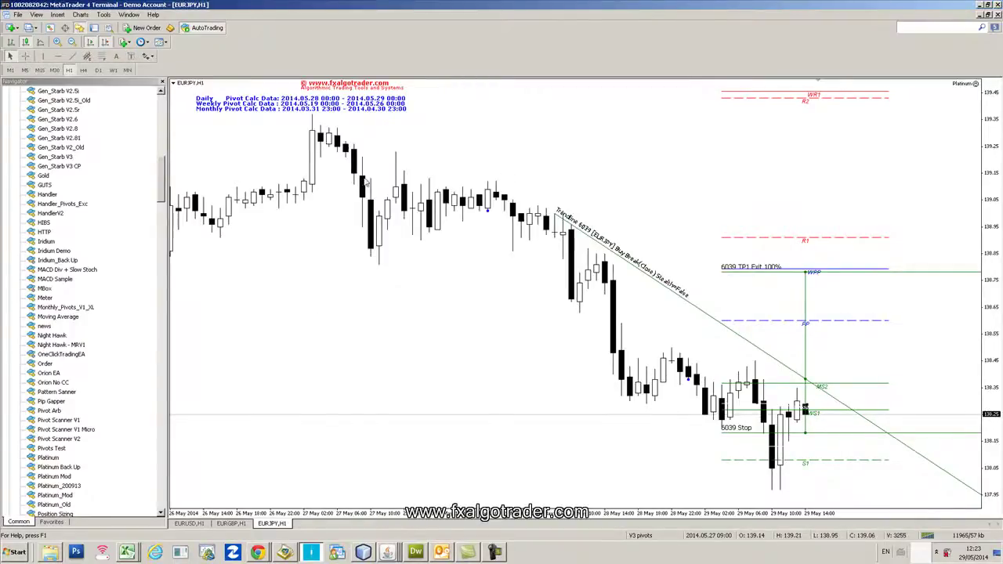
left_click(233, 524)
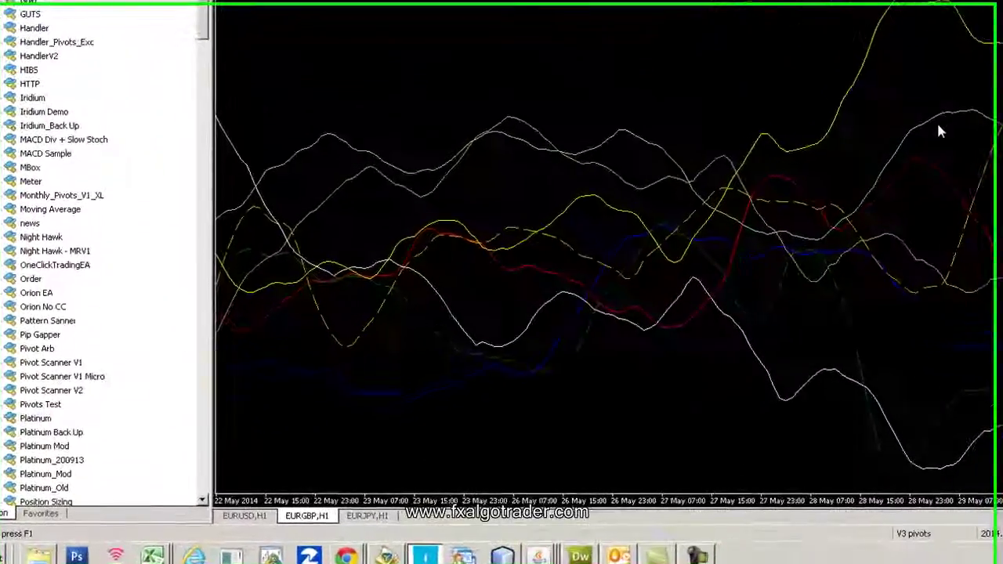